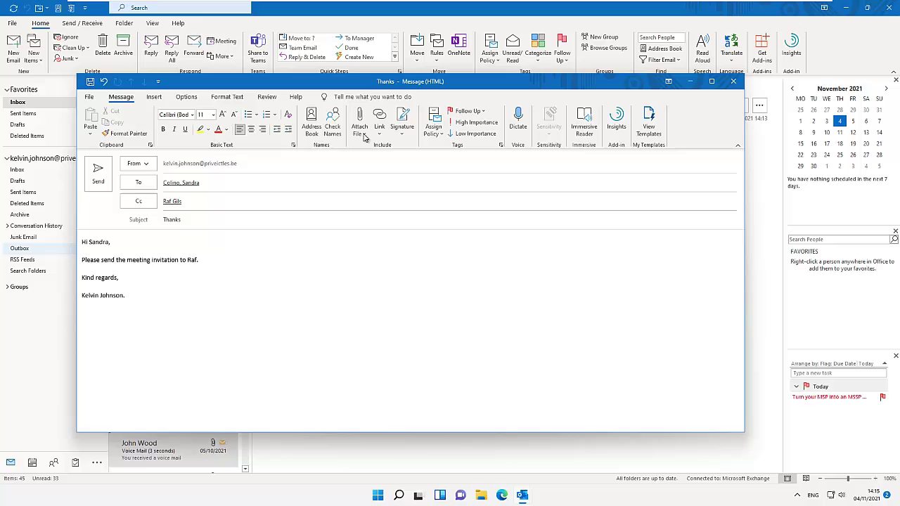
# Step: Browse the file attachment options, then dismiss them without attaching anything
pyautogui.click(365, 136)
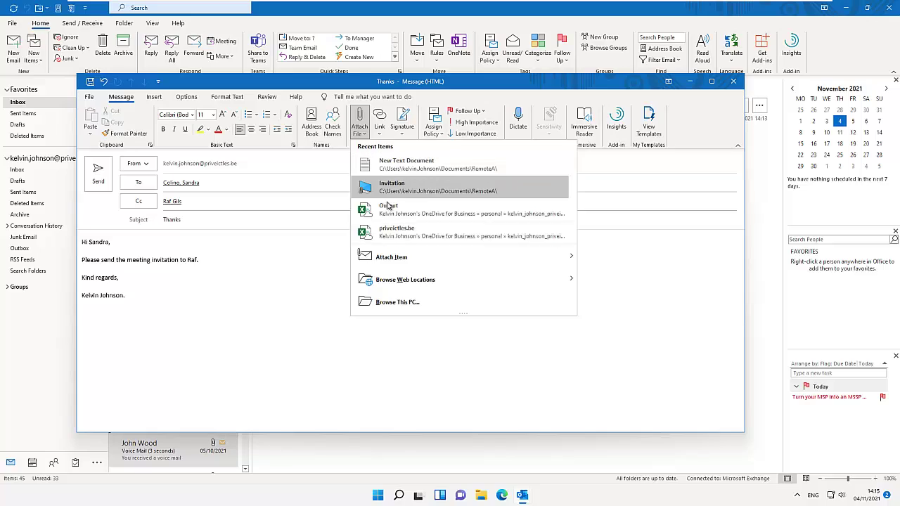
pyautogui.moveTo(380, 259)
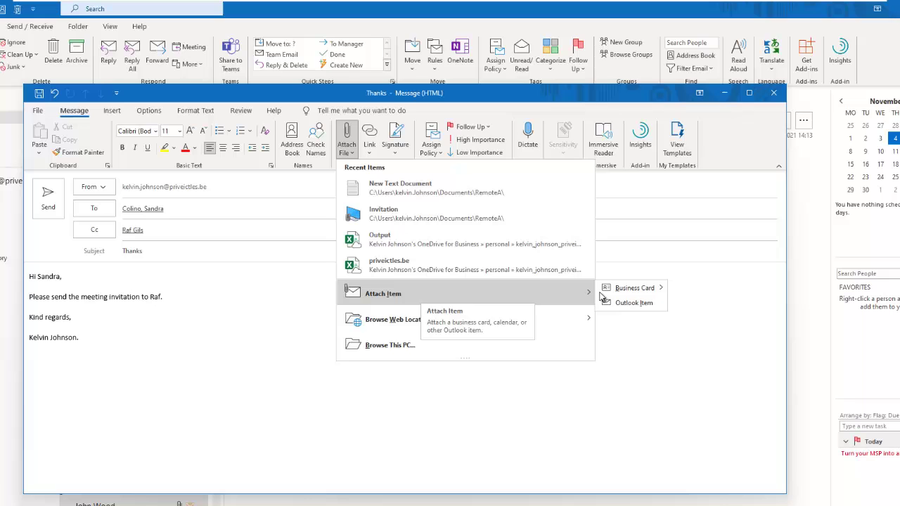
pyautogui.moveTo(598, 255)
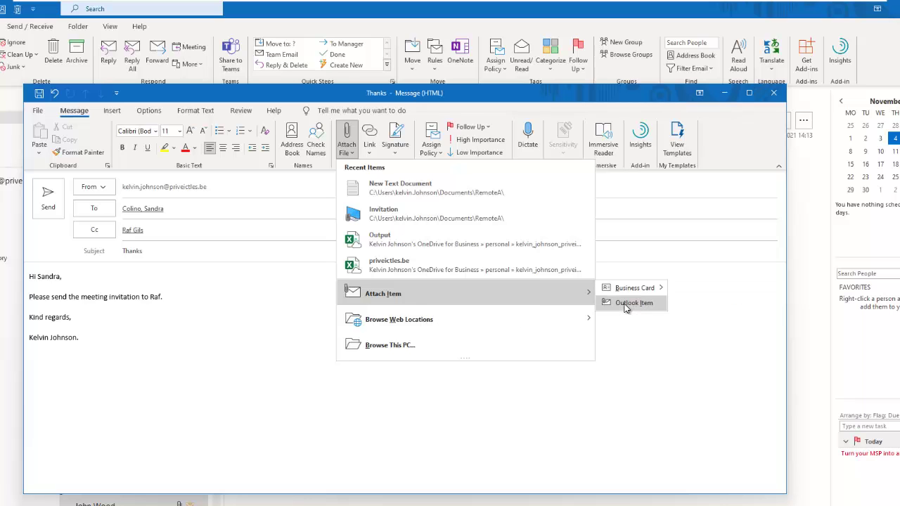
pyautogui.moveTo(441, 325)
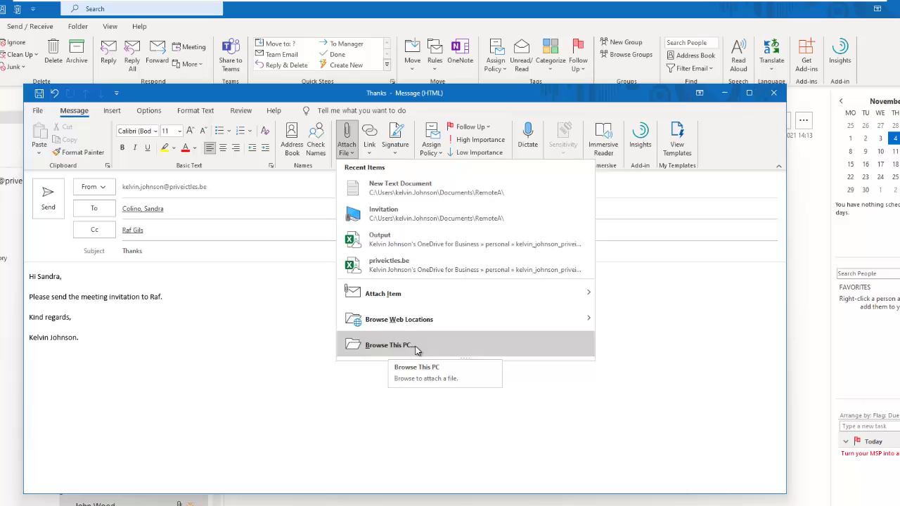
pyautogui.click(478, 105)
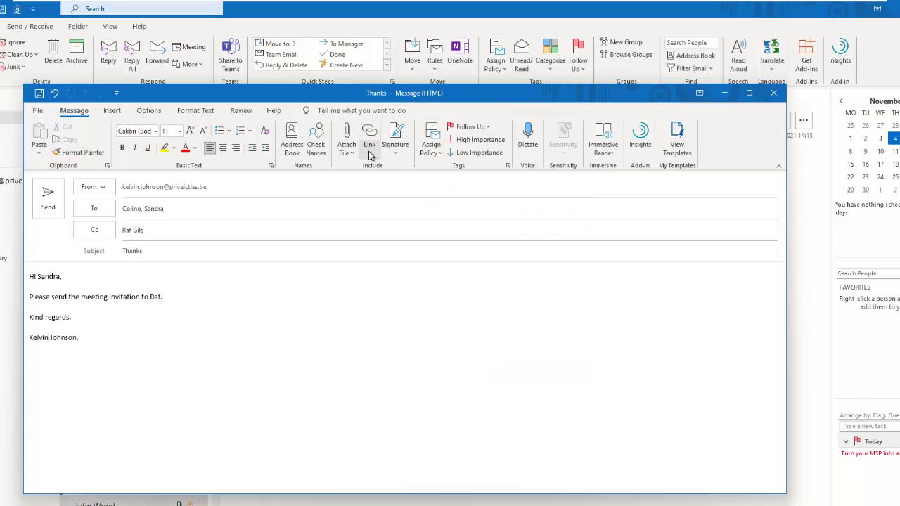
# Step: Open the Insert Hyperlink dialog and close it without adding a link
pyautogui.click(371, 154)
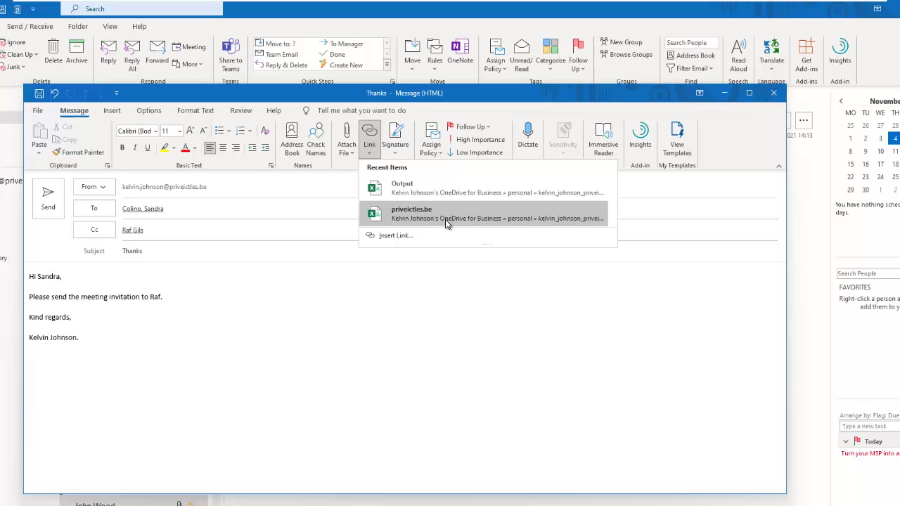
pyautogui.click(404, 235)
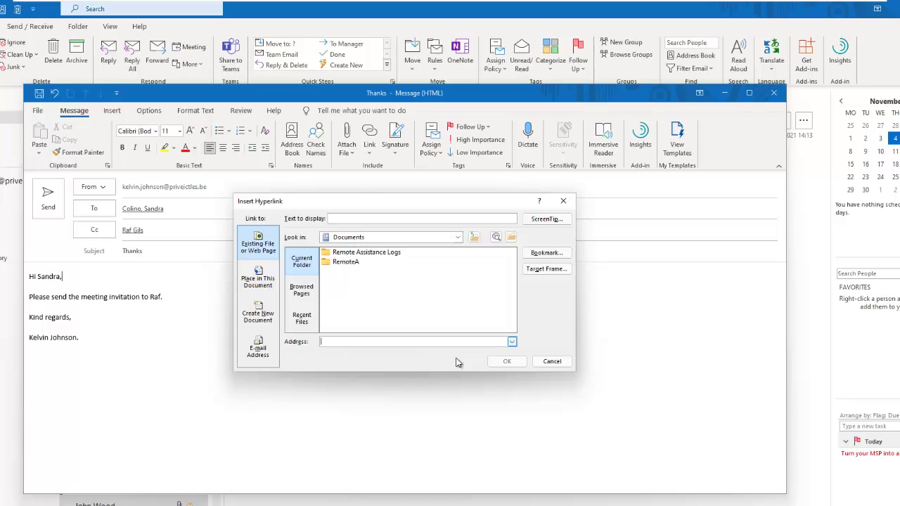
pyautogui.click(550, 362)
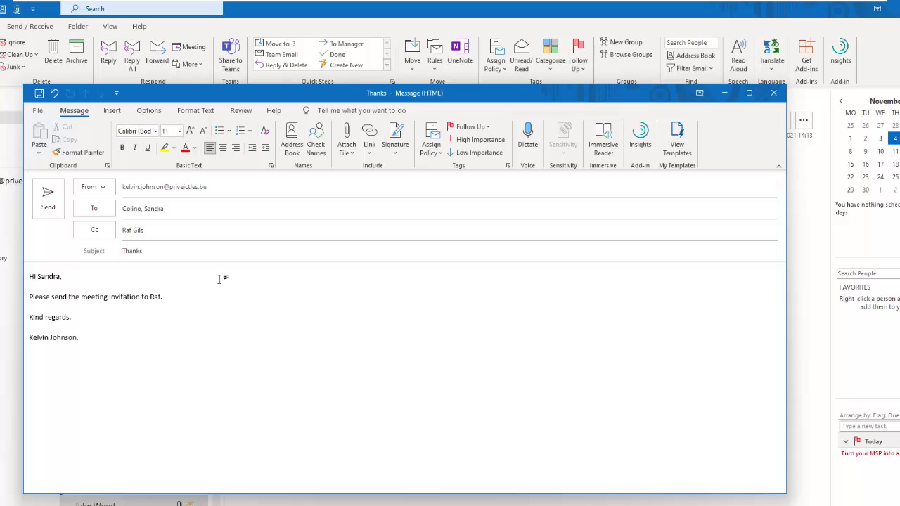
# Step: Attach New Text Document.txt from the Insert tab's Recent Items list
pyautogui.click(112, 113)
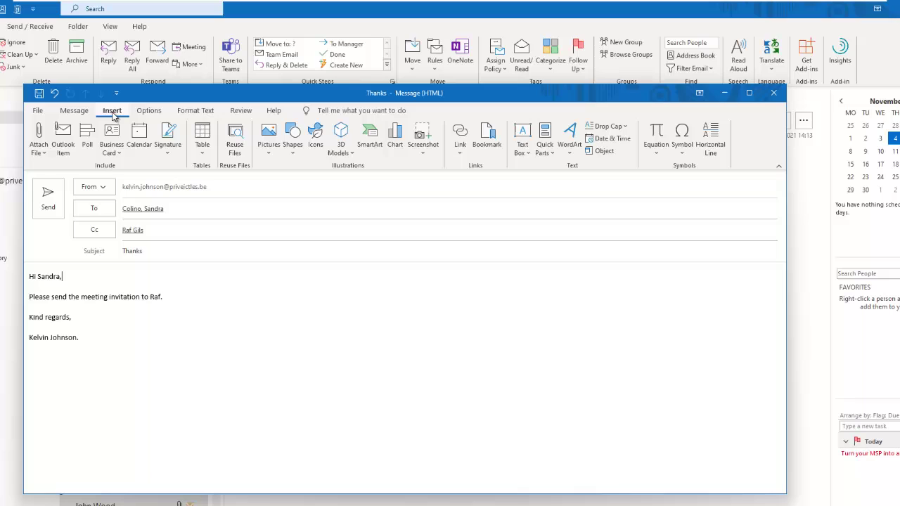
pyautogui.click(44, 154)
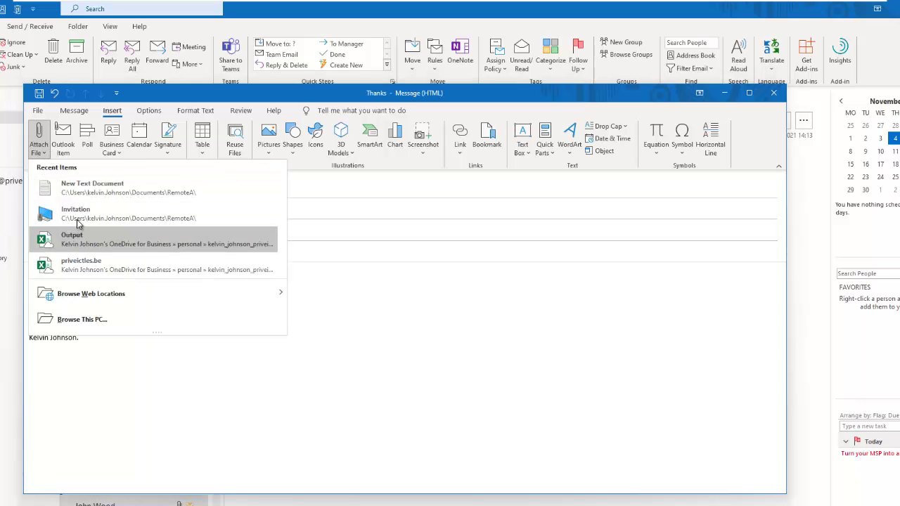
pyautogui.click(83, 192)
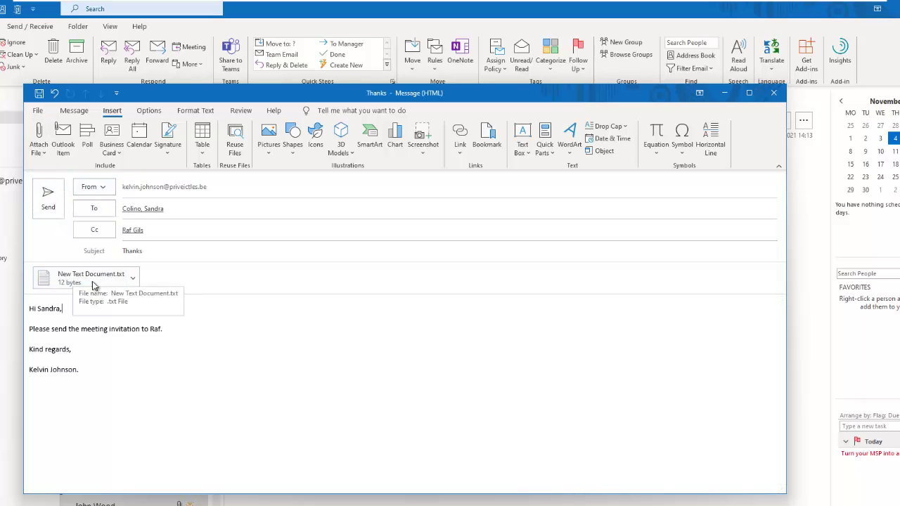
pyautogui.click(40, 149)
pyautogui.moveTo(81, 294)
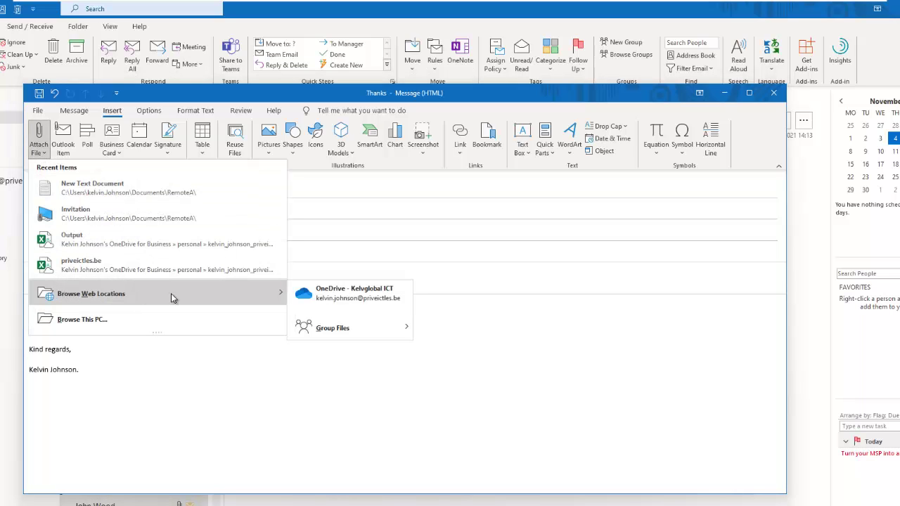
pyautogui.moveTo(342, 331)
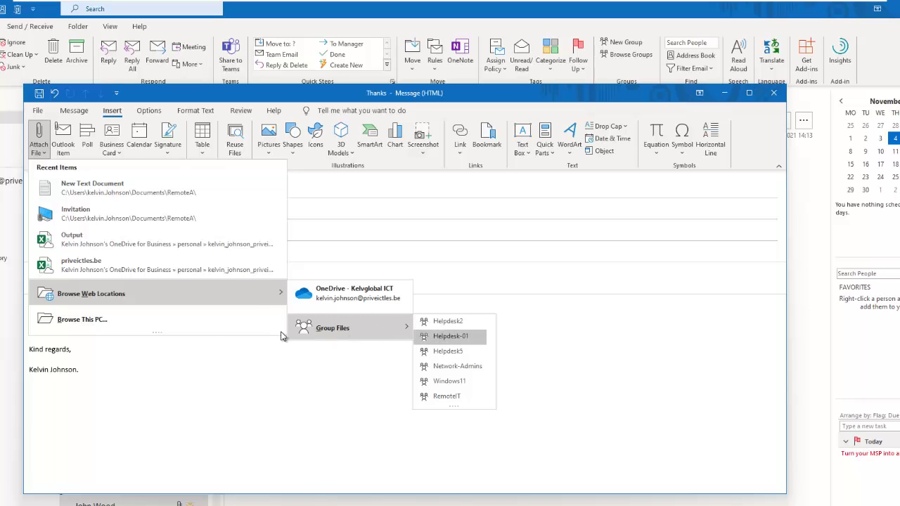
pyautogui.click(109, 320)
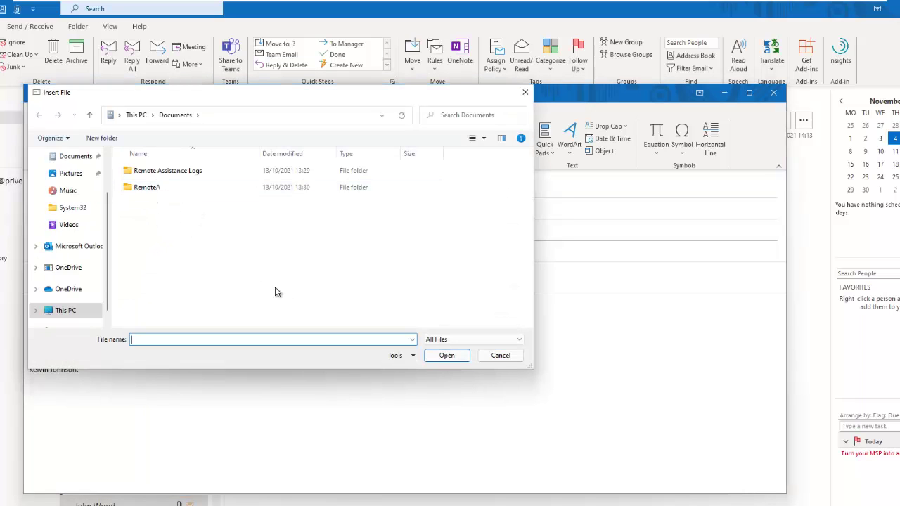
pyautogui.click(506, 355)
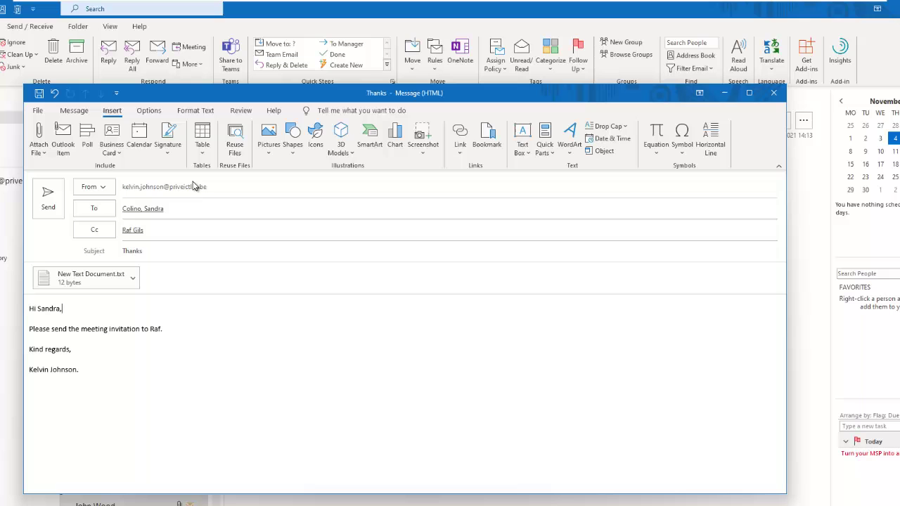
# Step: Attach the Inbox message 'Collaborate online like a pro' as an Outlook item
pyautogui.click(65, 144)
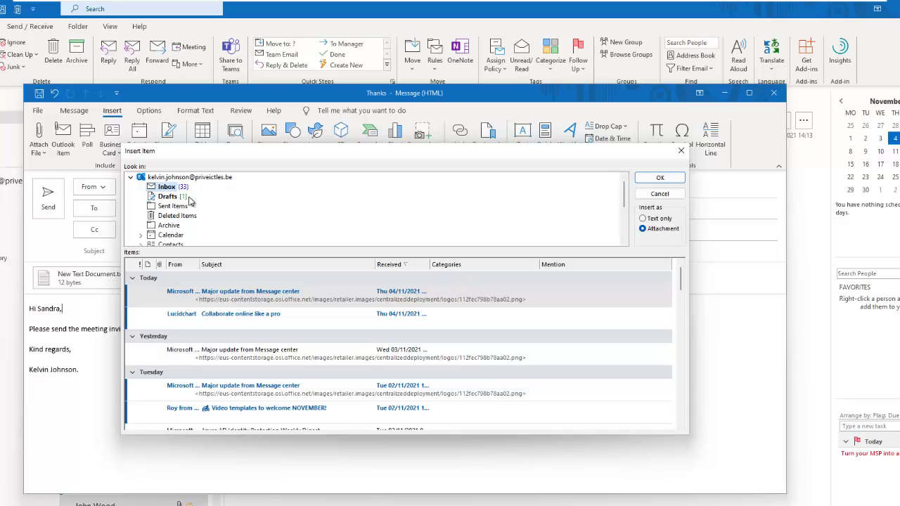
pyautogui.scroll(-1, 187, 210)
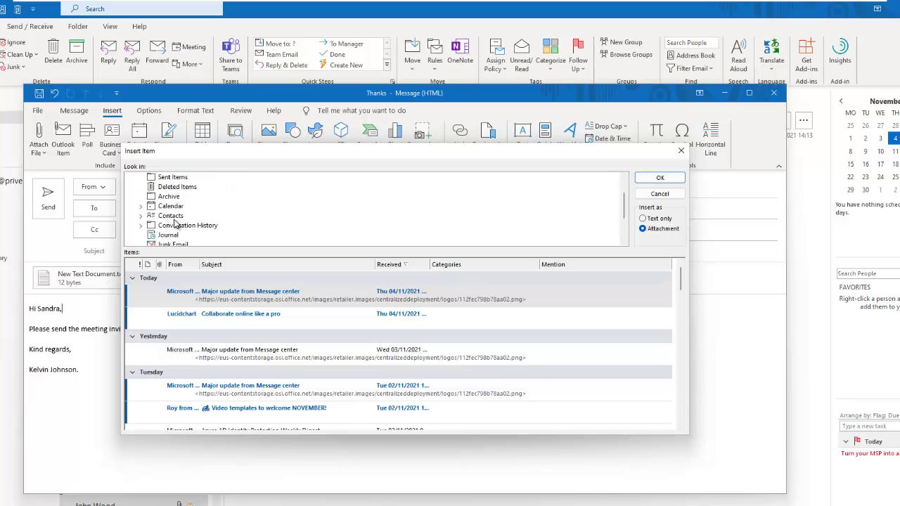
pyautogui.click(172, 207)
pyautogui.scroll(1, 174, 211)
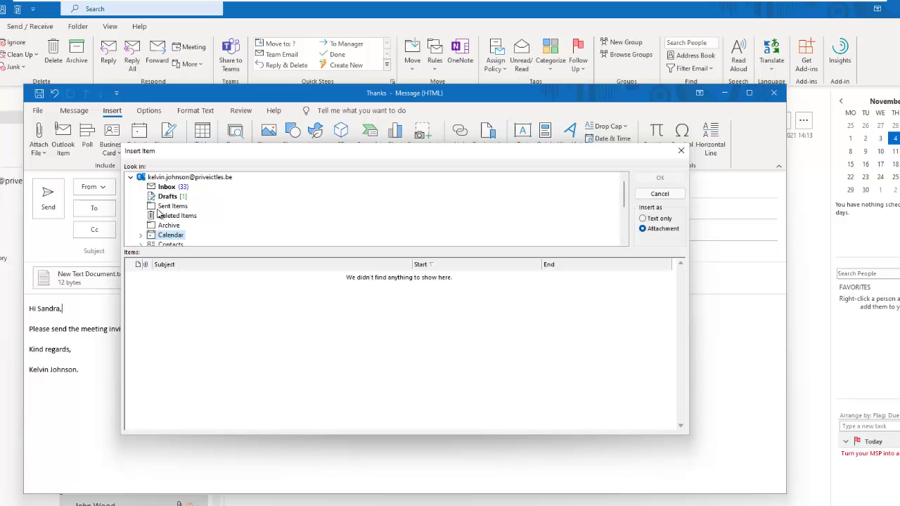
pyautogui.click(171, 207)
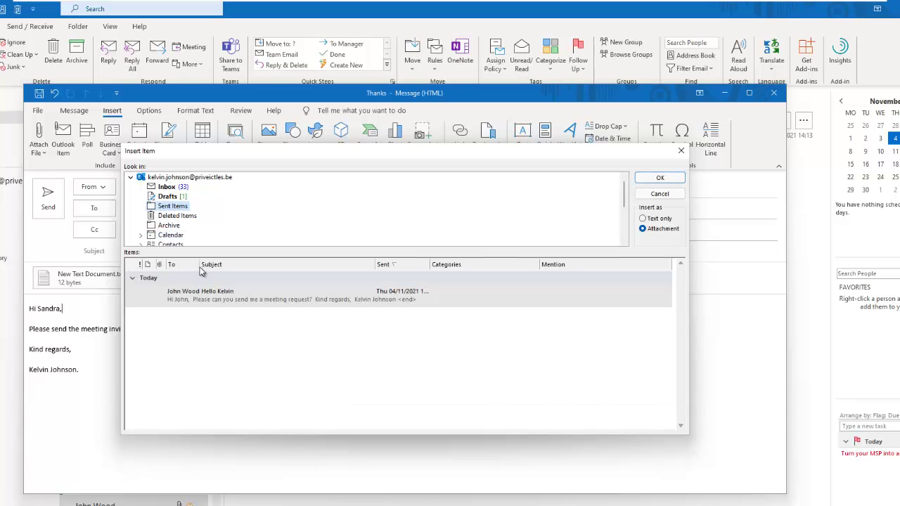
pyautogui.click(167, 187)
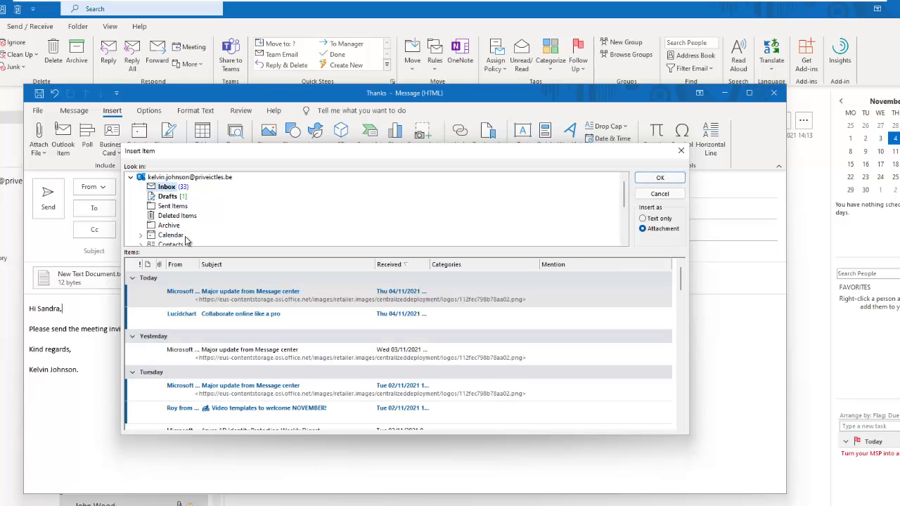
pyautogui.click(239, 321)
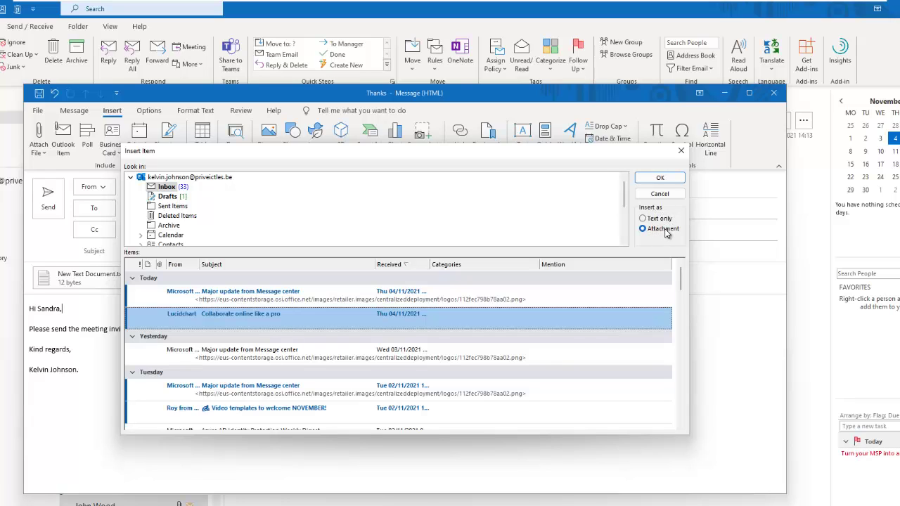
pyautogui.click(668, 182)
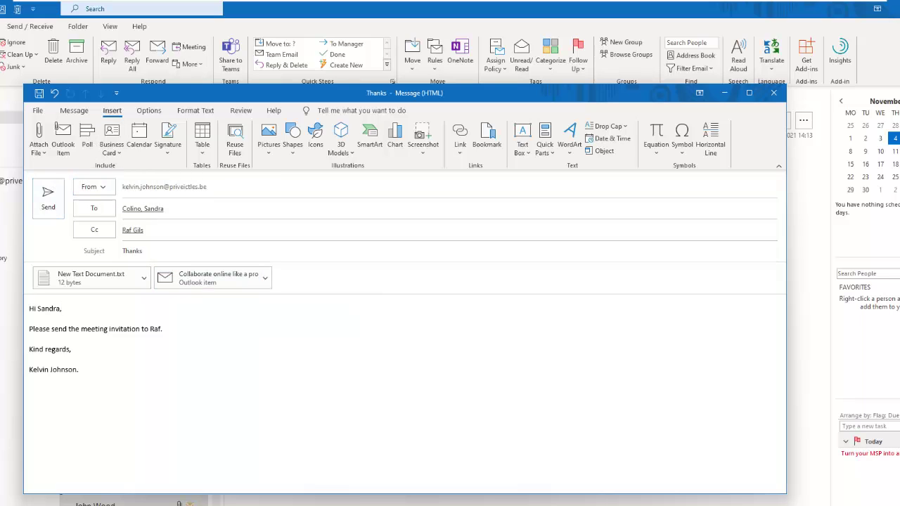
pyautogui.click(115, 153)
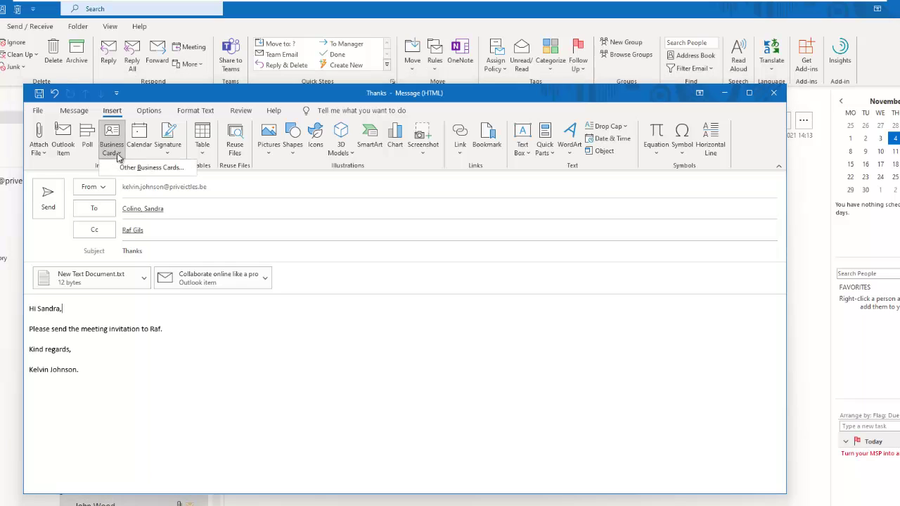
pyautogui.click(168, 154)
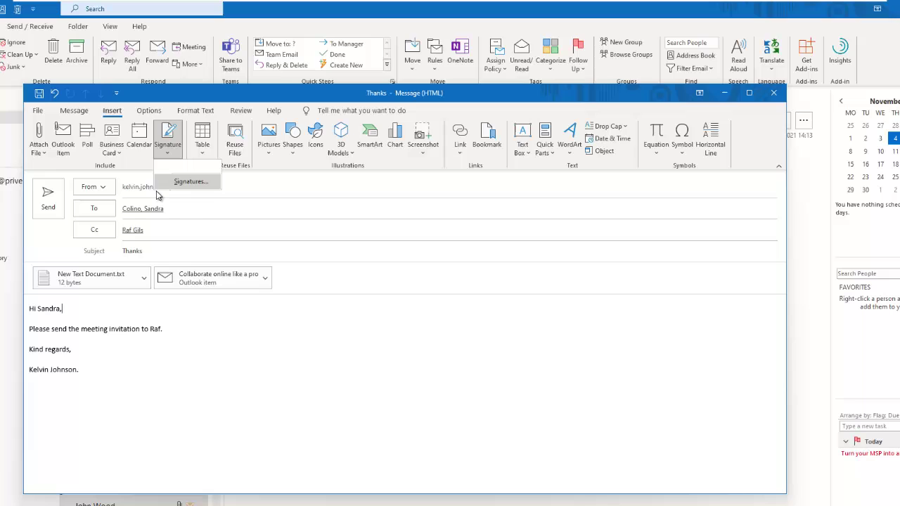
pyautogui.click(204, 156)
pyautogui.click(205, 155)
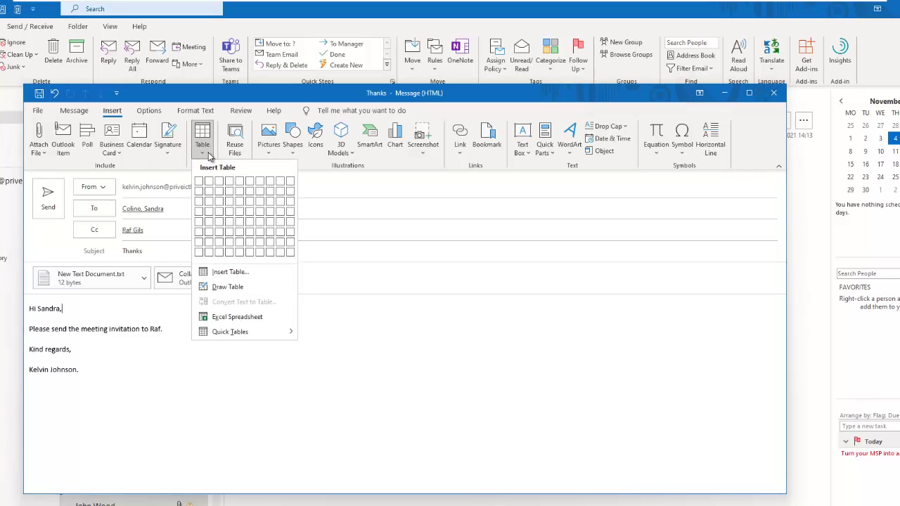
pyautogui.click(322, 104)
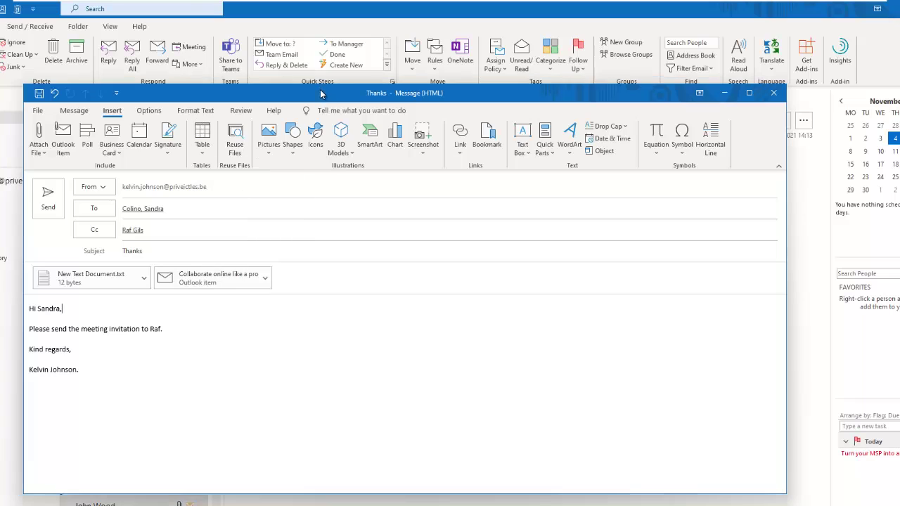
# Step: Search online pictures for 'cloud' and insert the first photo into the message body
pyautogui.click(268, 156)
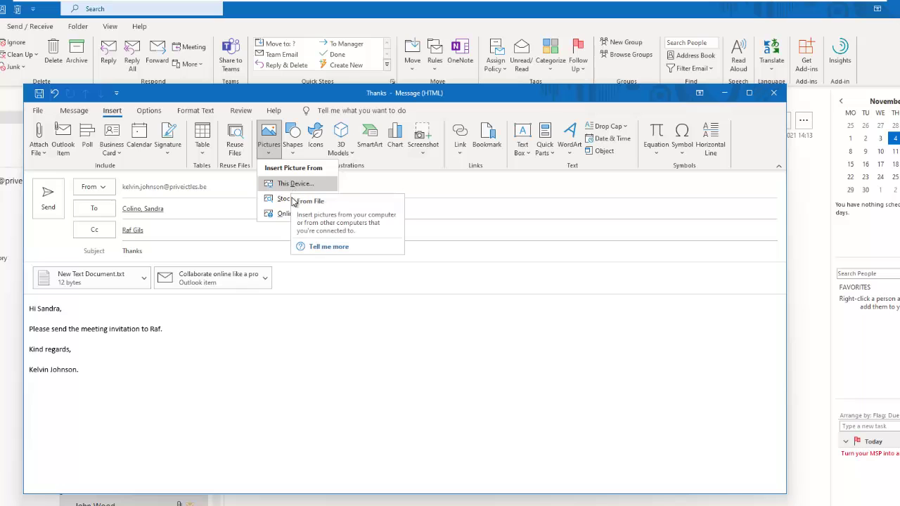
pyautogui.click(285, 214)
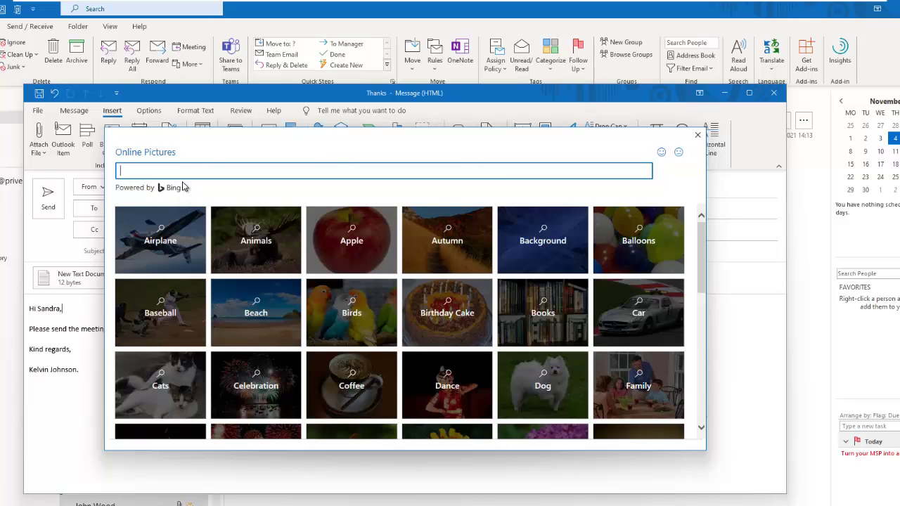
pyautogui.write('cloud')
pyautogui.press('Return')
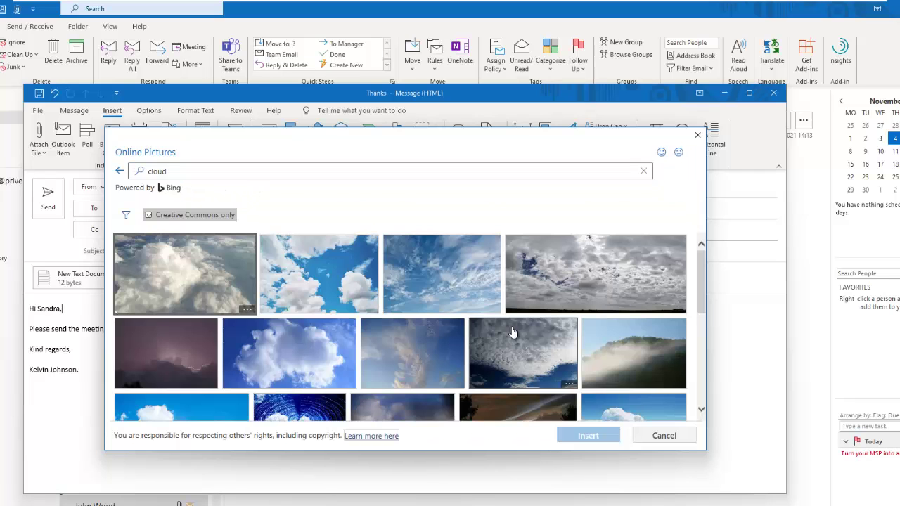
pyautogui.click(235, 282)
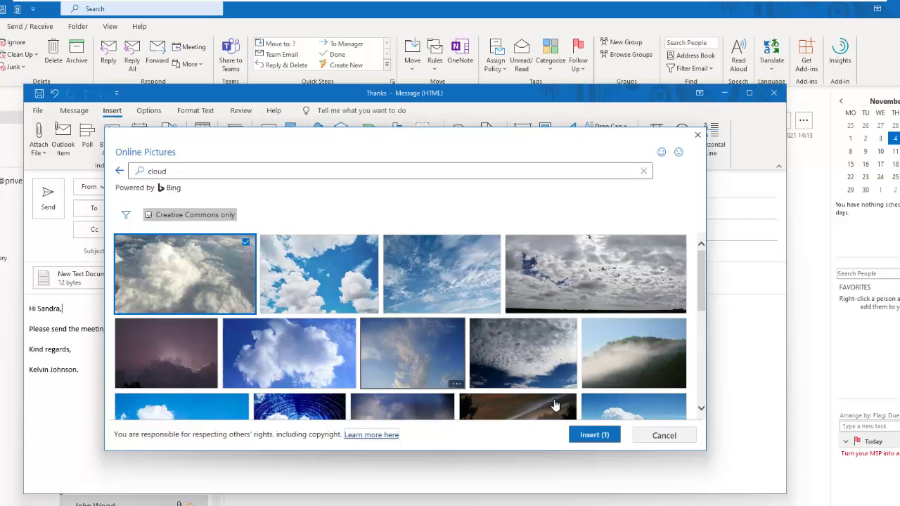
pyautogui.click(571, 430)
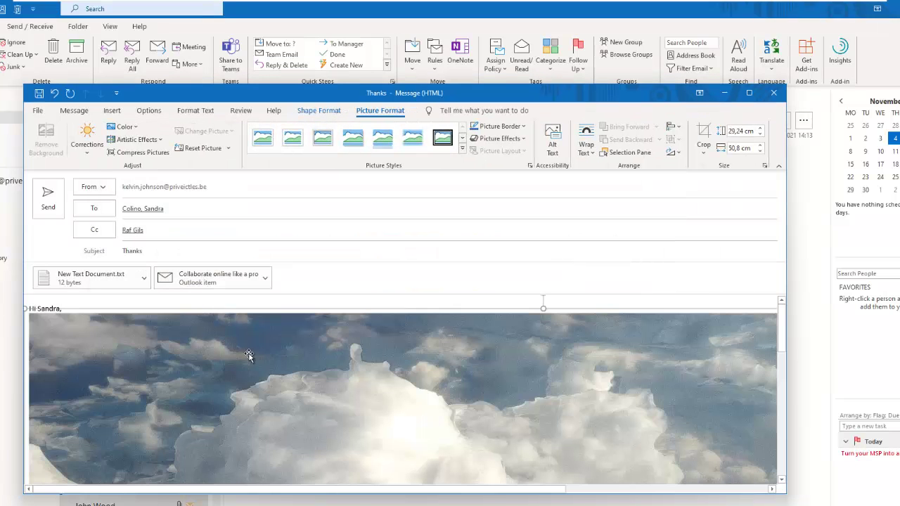
# Step: Maximize the message window and delete the inserted cloud photo
pyautogui.click(749, 92)
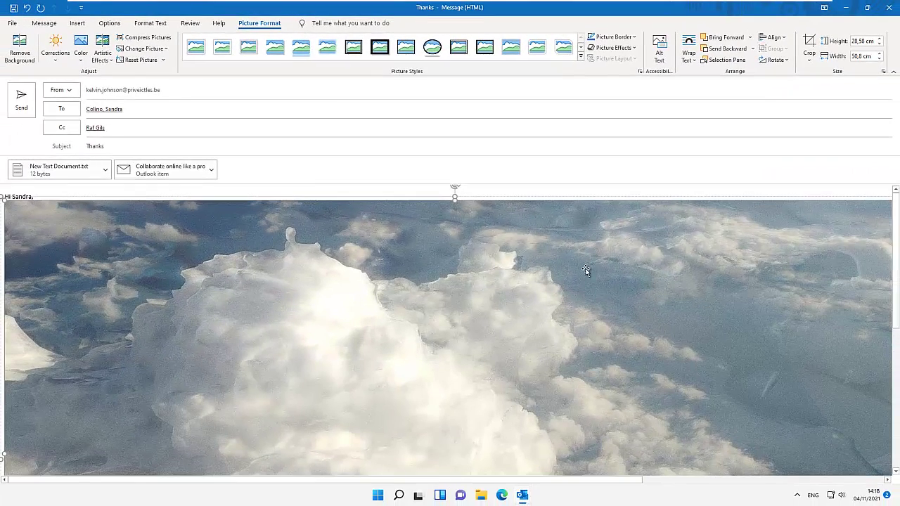
pyautogui.press('Delete')
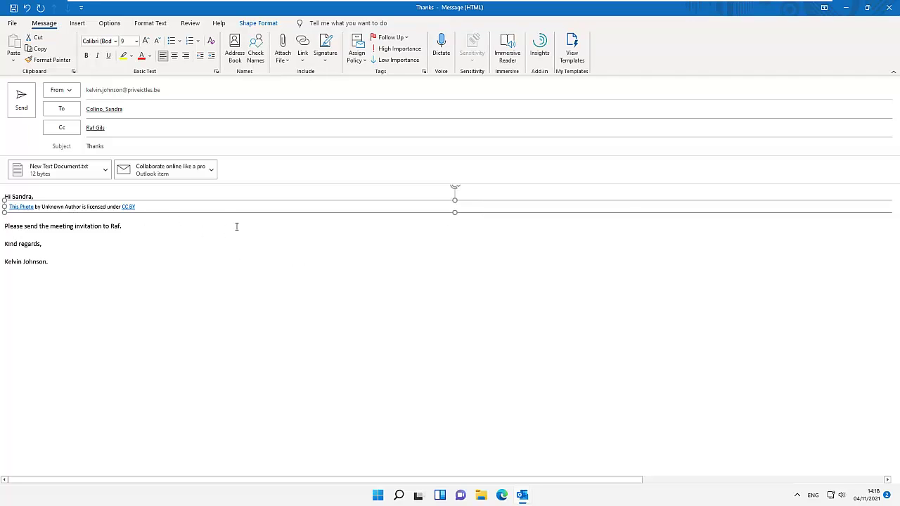
pyautogui.press('Escape')
# Step: Select the whole photo credit caption box and delete it
pyautogui.click(97, 206)
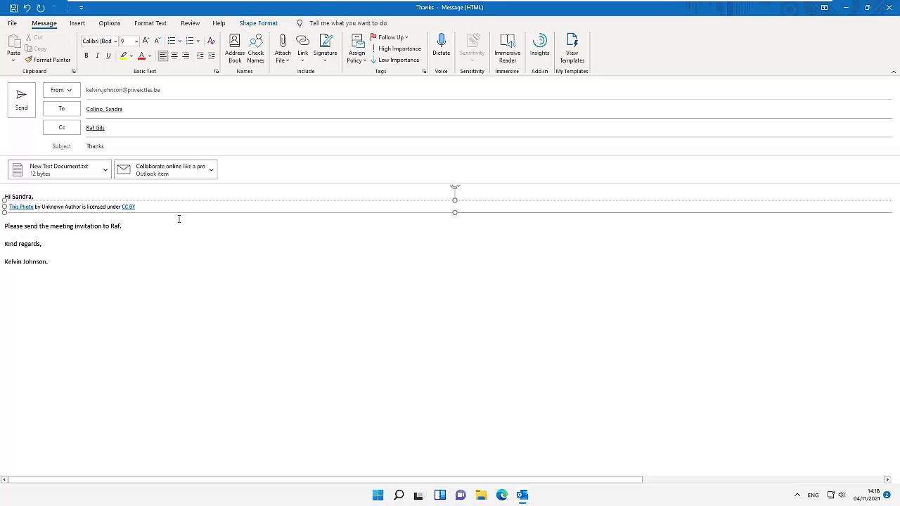
pyautogui.press('Delete')
pyautogui.click(412, 201)
pyautogui.press('Delete')
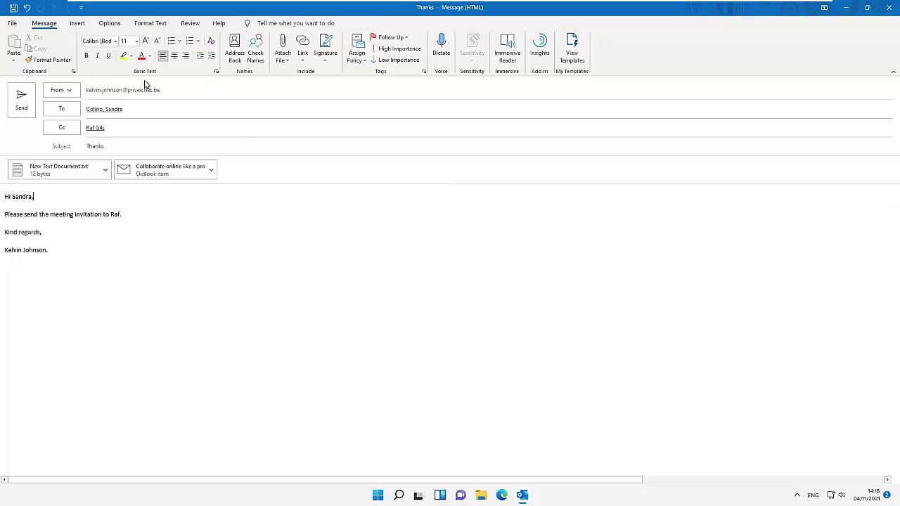
pyautogui.click(80, 26)
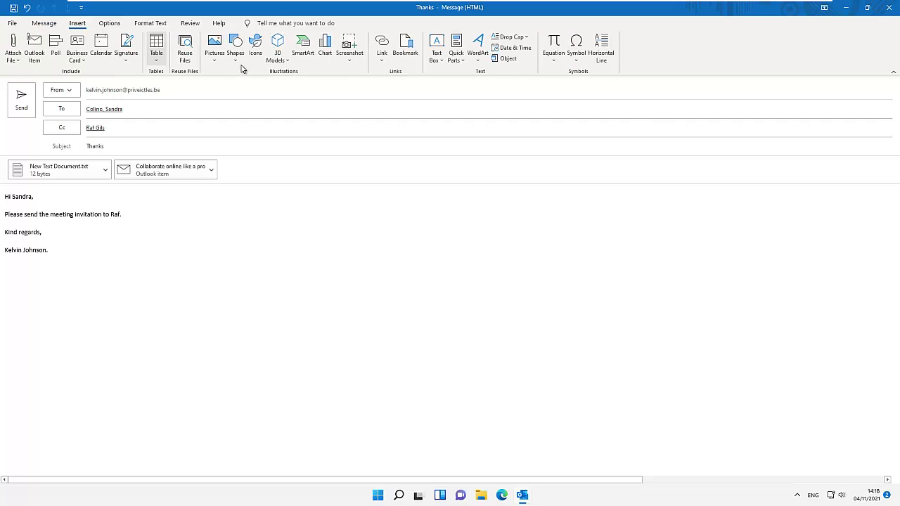
pyautogui.click(381, 58)
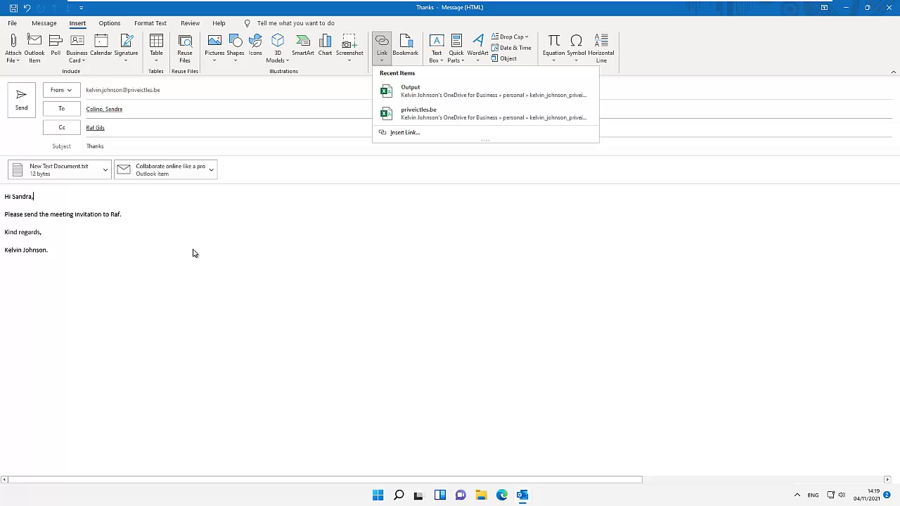
pyautogui.click(211, 187)
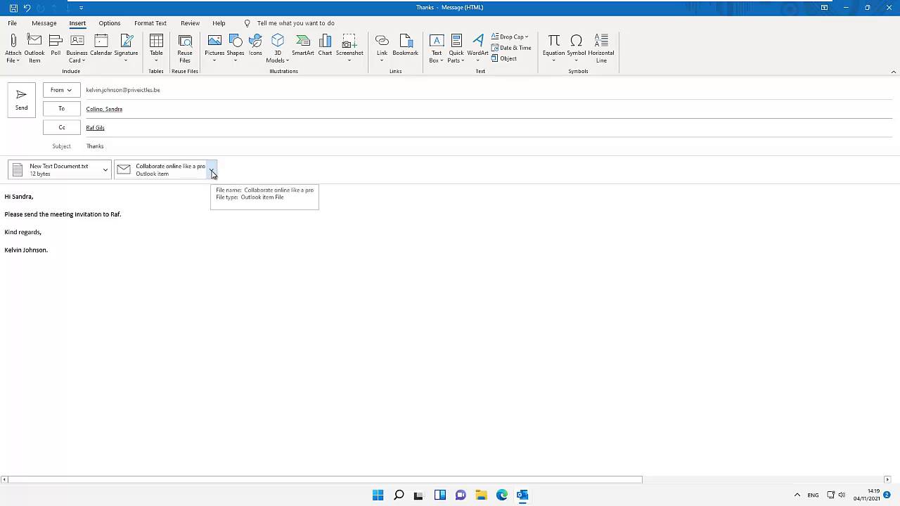
# Step: Remove the 'Collaborate online like a pro' attachment, keeping New Text Document.txt attached
pyautogui.click(213, 174)
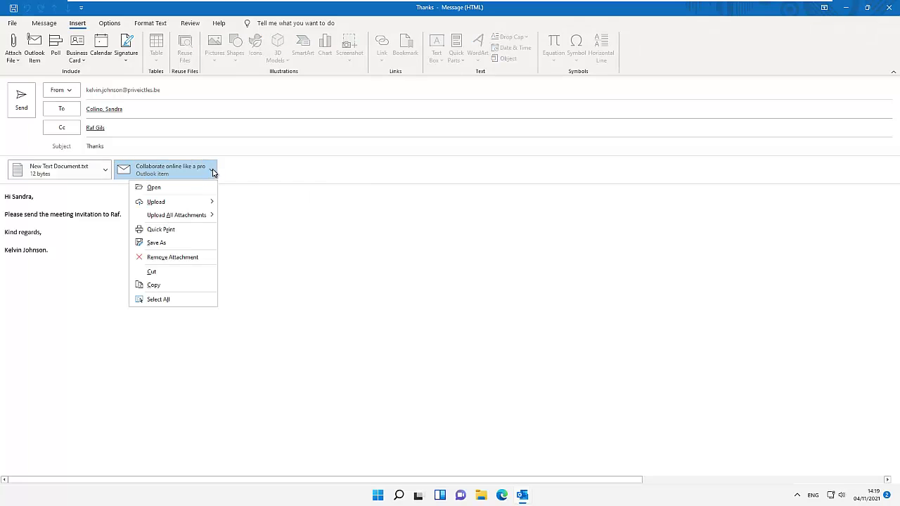
pyautogui.click(176, 257)
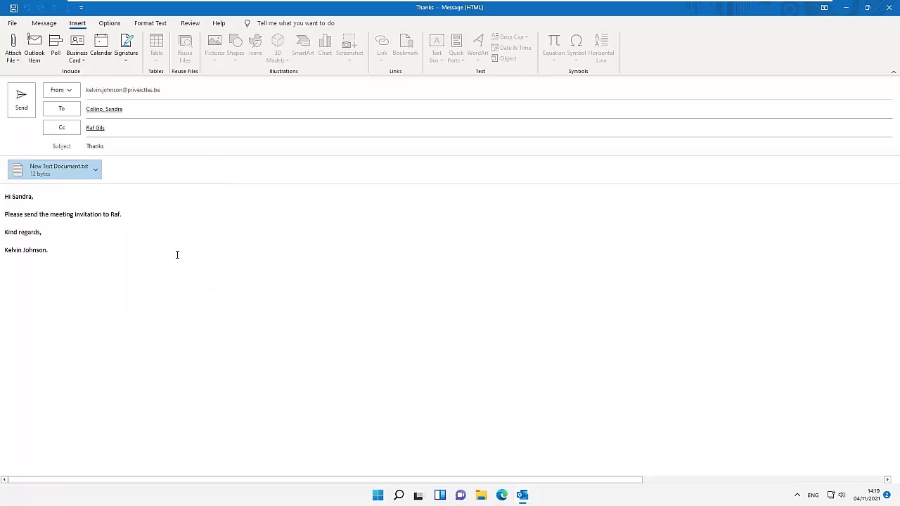
pyautogui.click(95, 171)
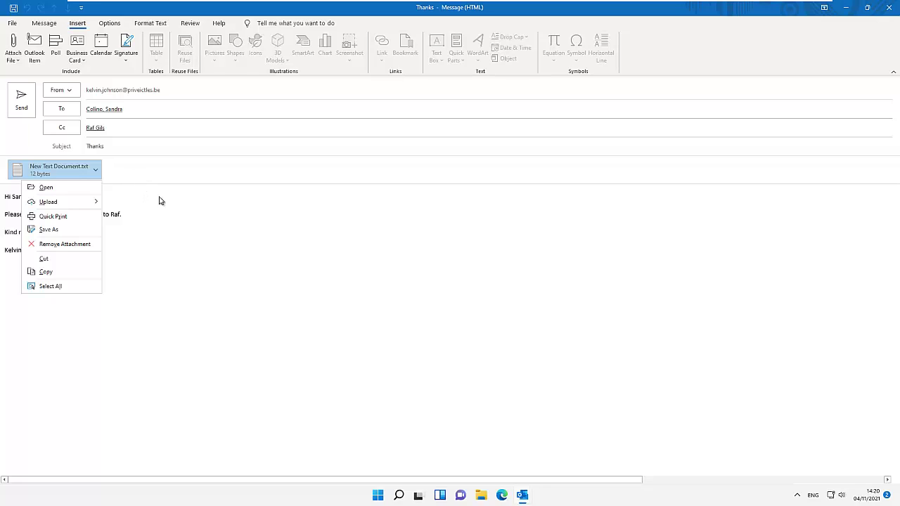
pyautogui.press('Escape')
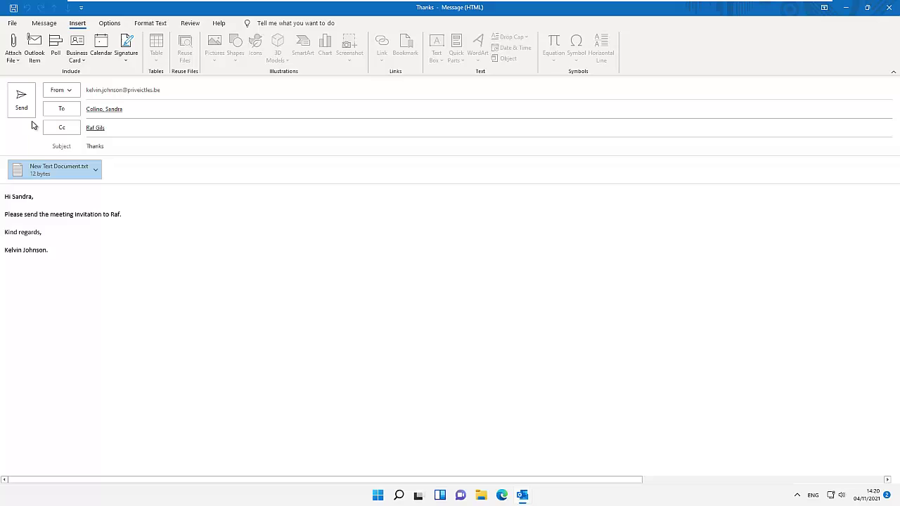